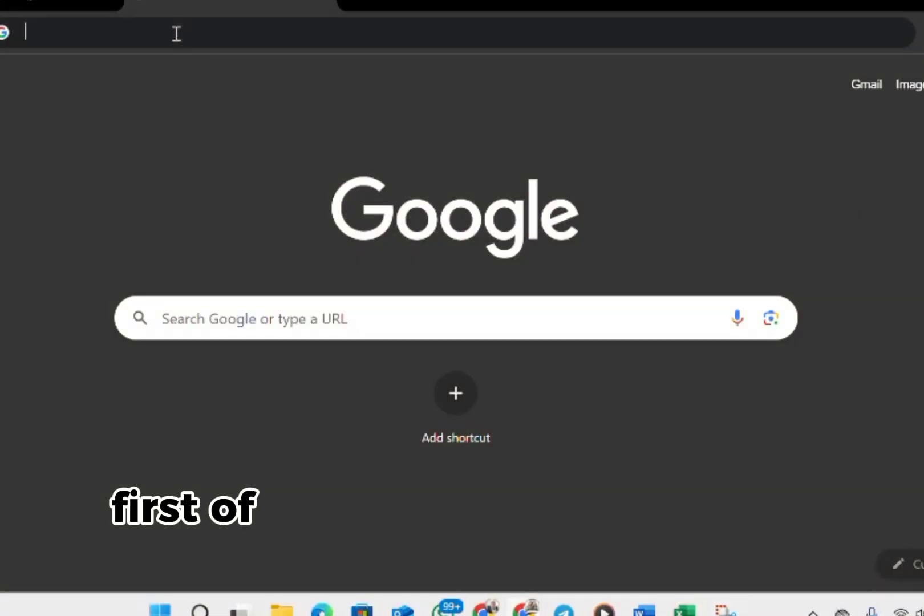
- Visit capcut.com in Chrome, accept all cookies, and download the CapCut desktop installer
click(176, 34)
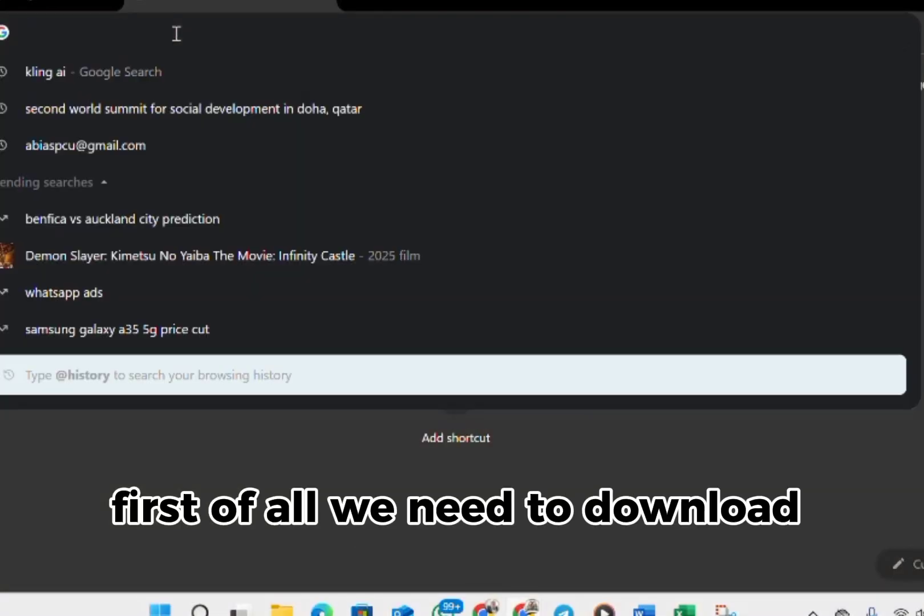
text(CA)
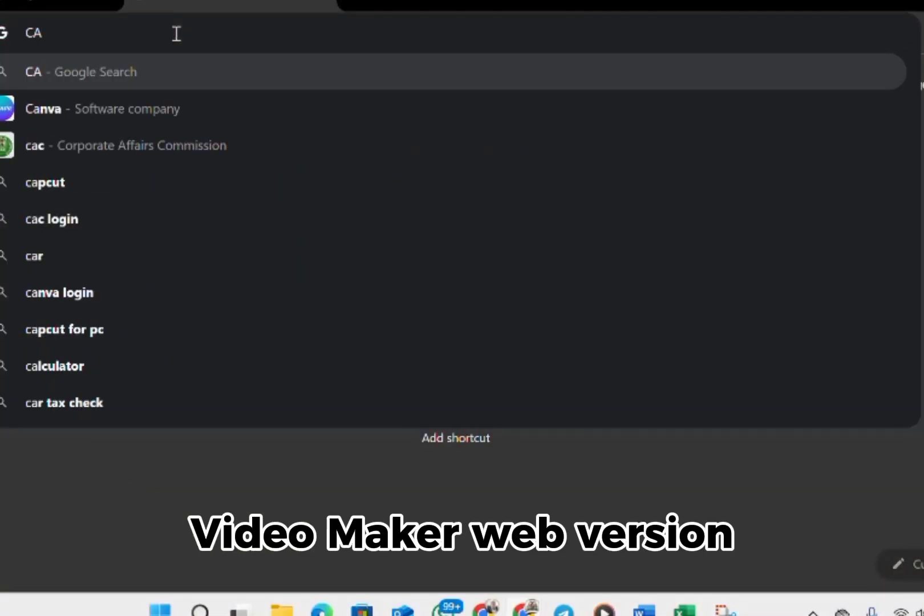
text(PCUT)
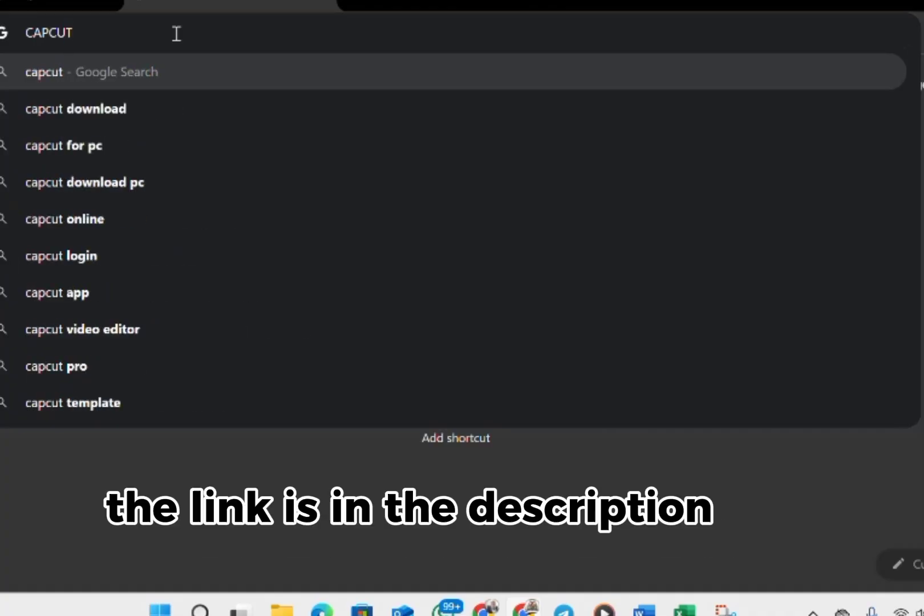
text(.C)
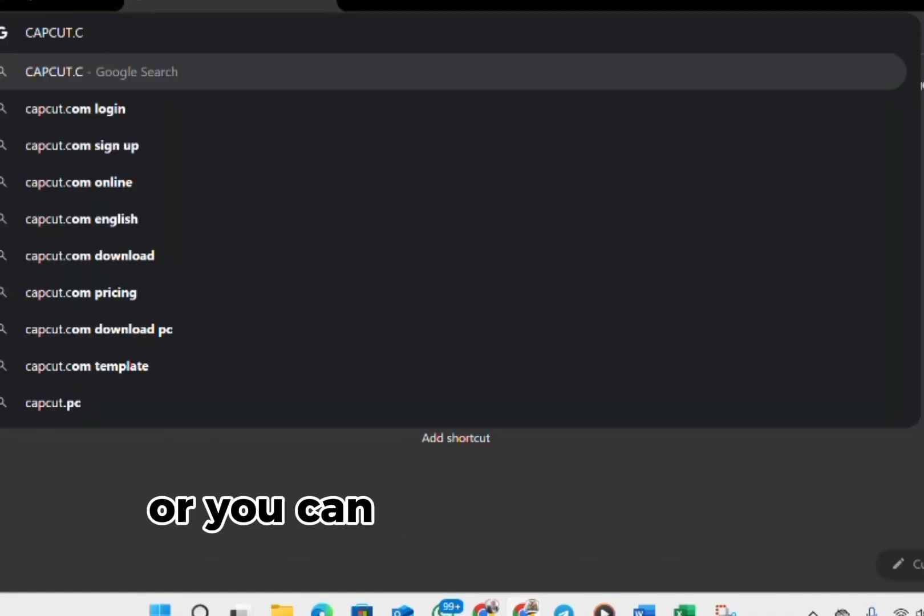
text(OM)
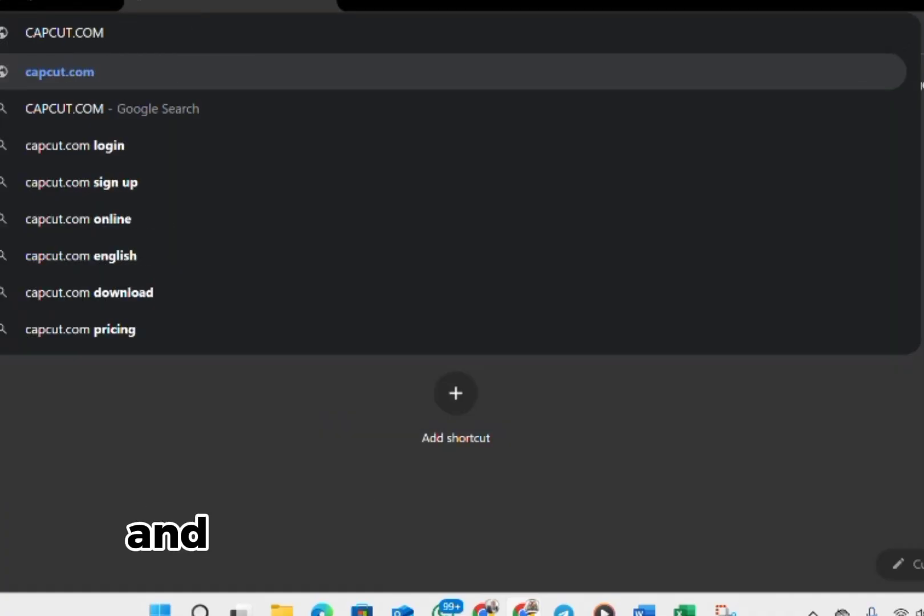
click(147, 77)
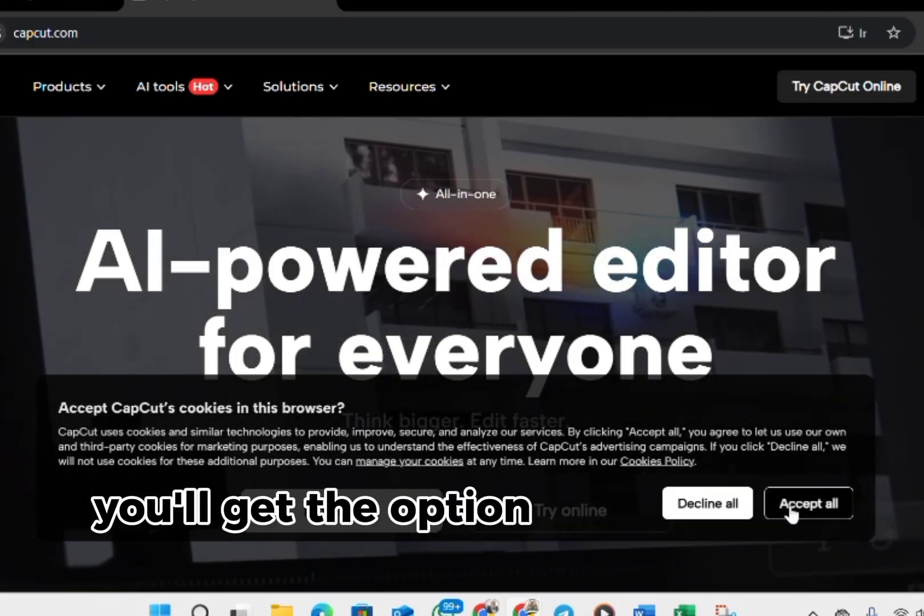
click(793, 509)
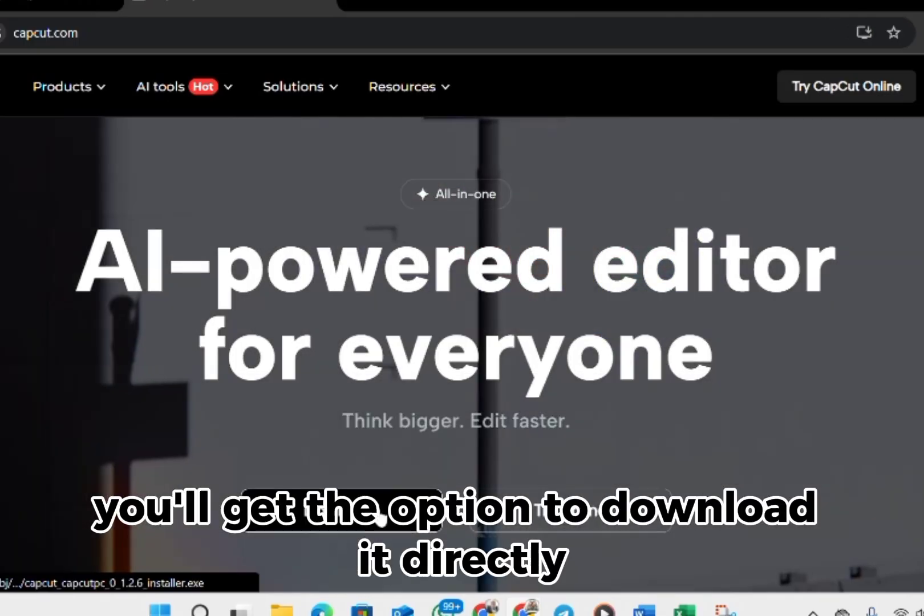
click(346, 510)
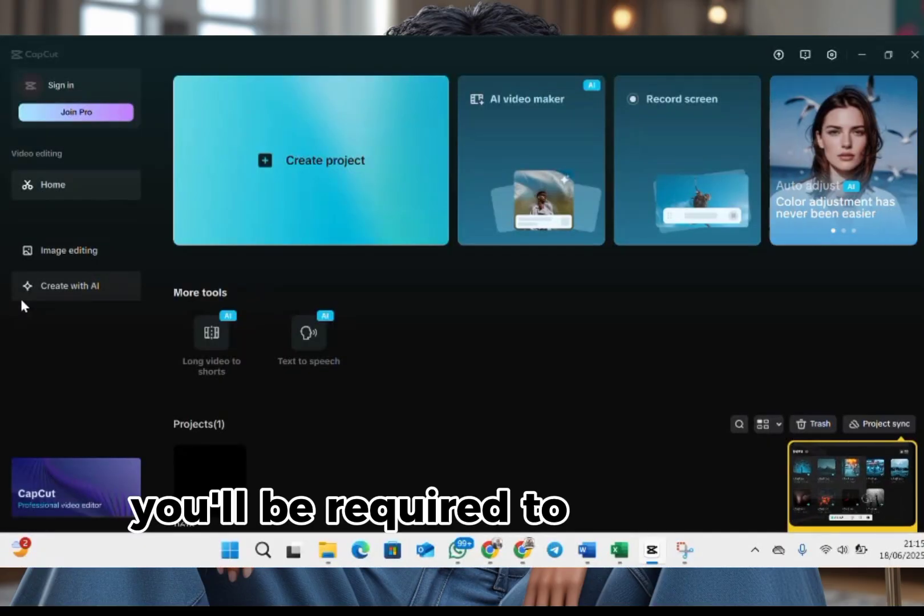
- Sign in to a CapCut account and open the AI video maker tile
click(52, 85)
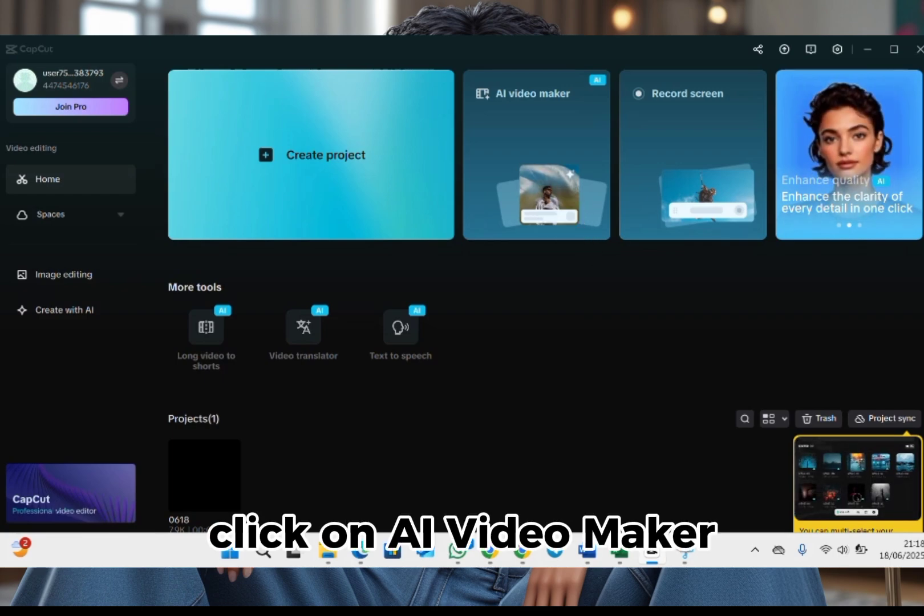
click(536, 194)
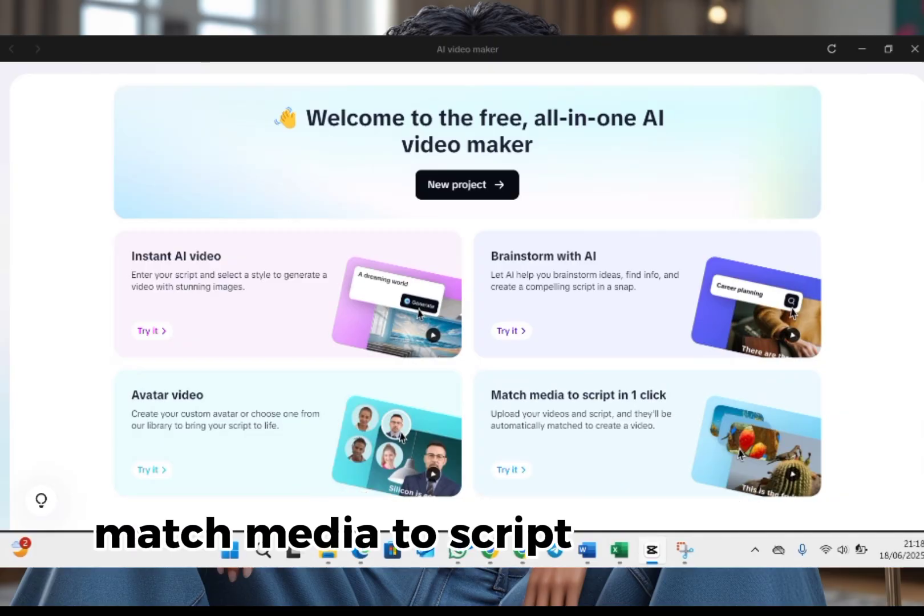
scroll(468, 296, down, 2)
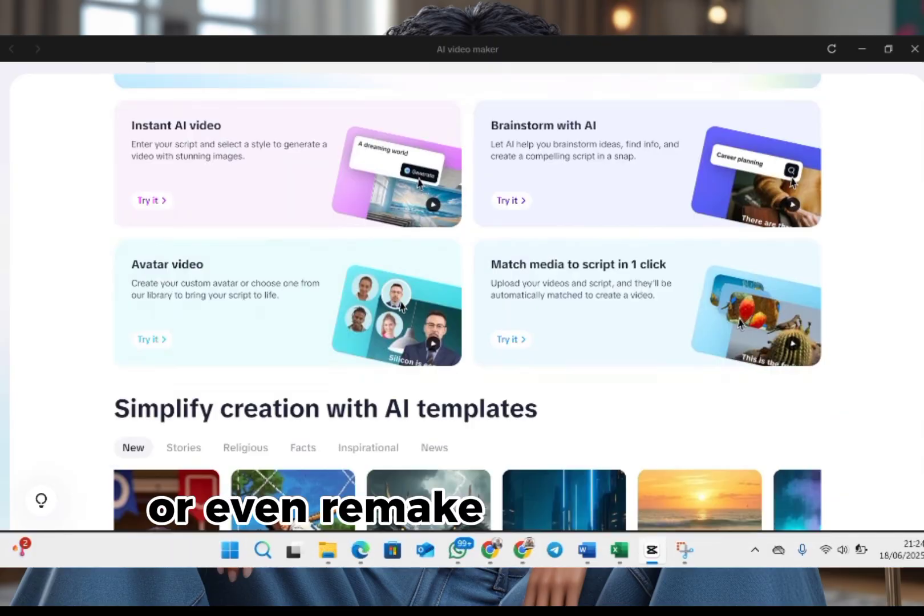
scroll(467, 296, down, 1)
scroll(467, 296, down, 1)
scroll(467, 296, down, 1)
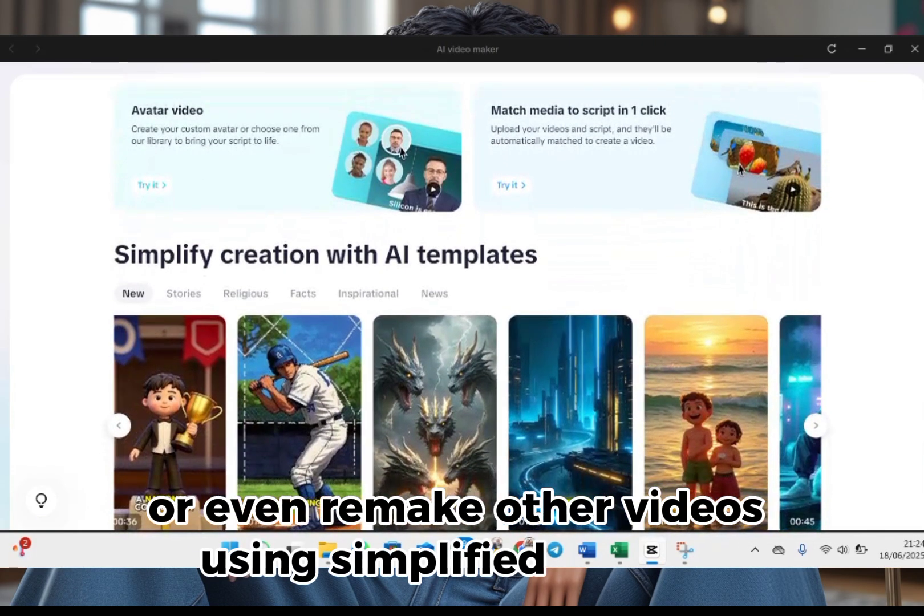
scroll(176, 360, down, 2)
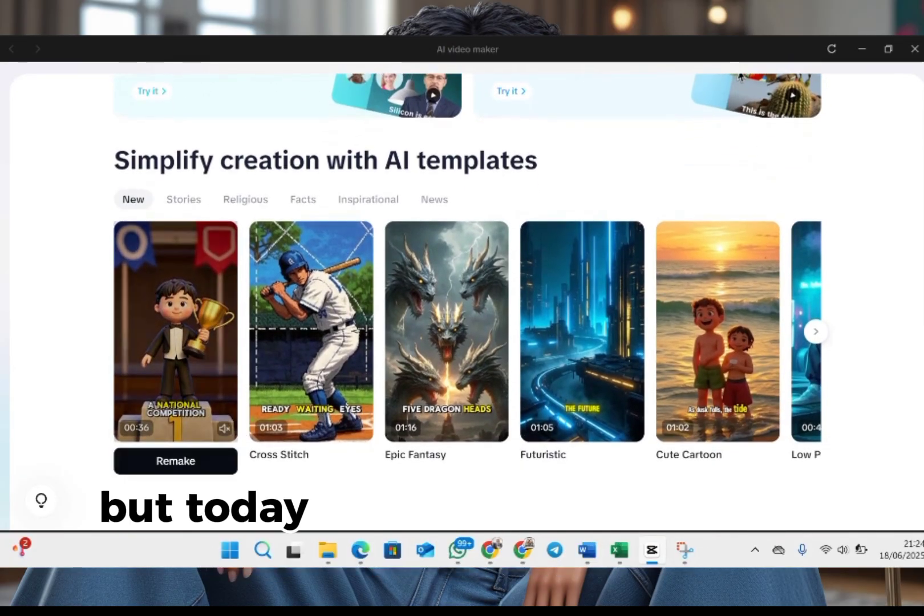
- Preview the Claymation and Cross Stitch AI video templates
click(175, 461)
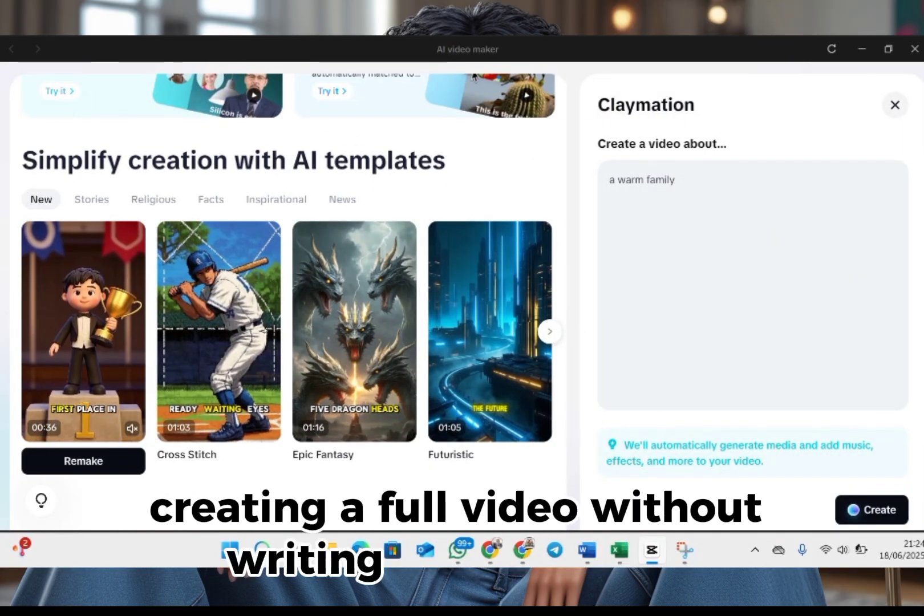
click(219, 461)
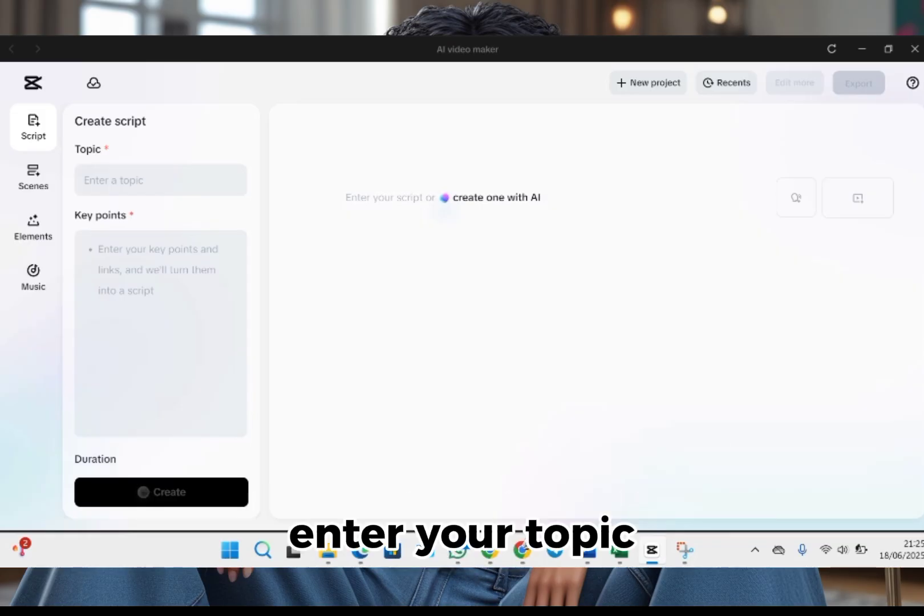
text(ELEPHANT)
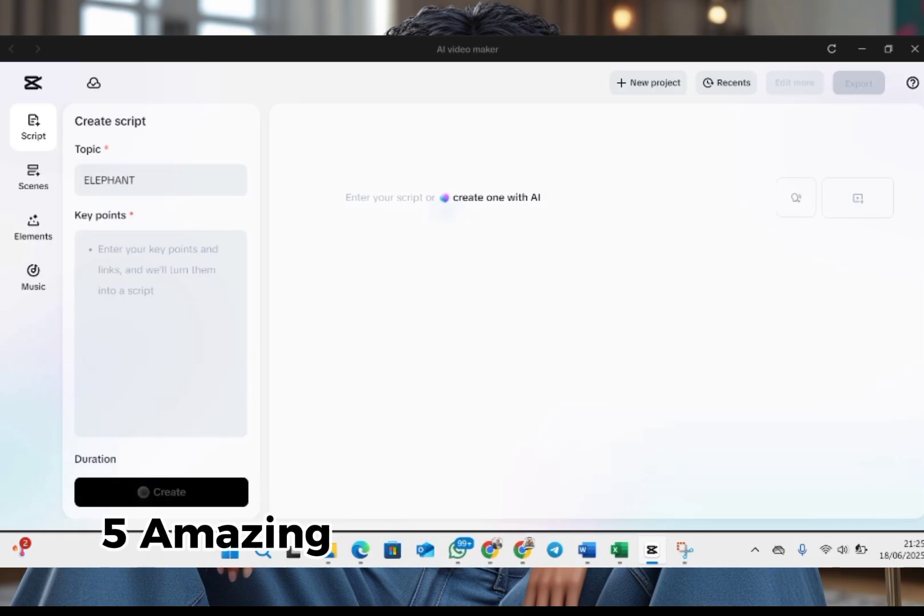
text( FACTS)
- Add elephant key points (memory, emotions, intelligence, size, tusks) and start a More requirements entry
click(159, 273)
text(AFRICAN AB)
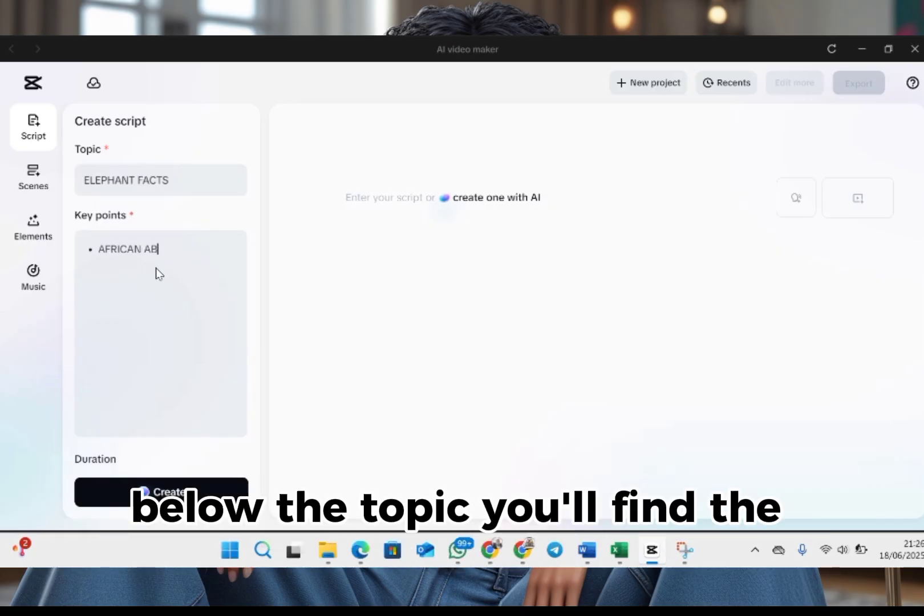
key(BackSpace)
text(ICAN AND)
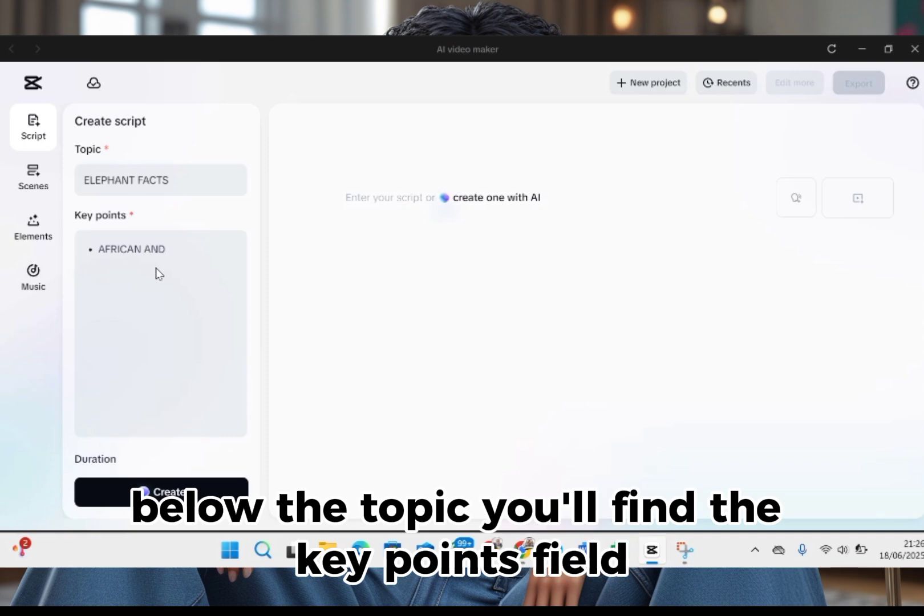
text(ASIAN E)
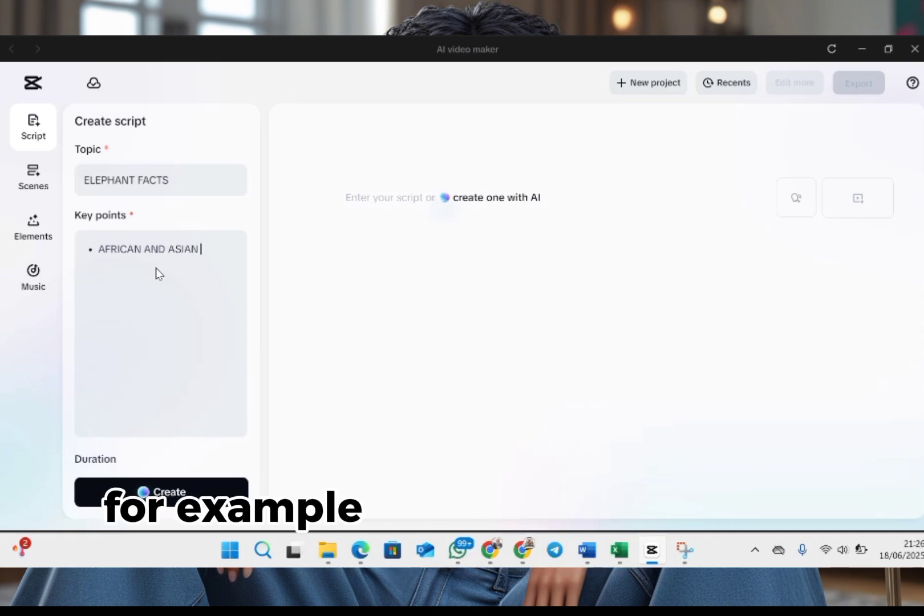
text(LEPHAN)
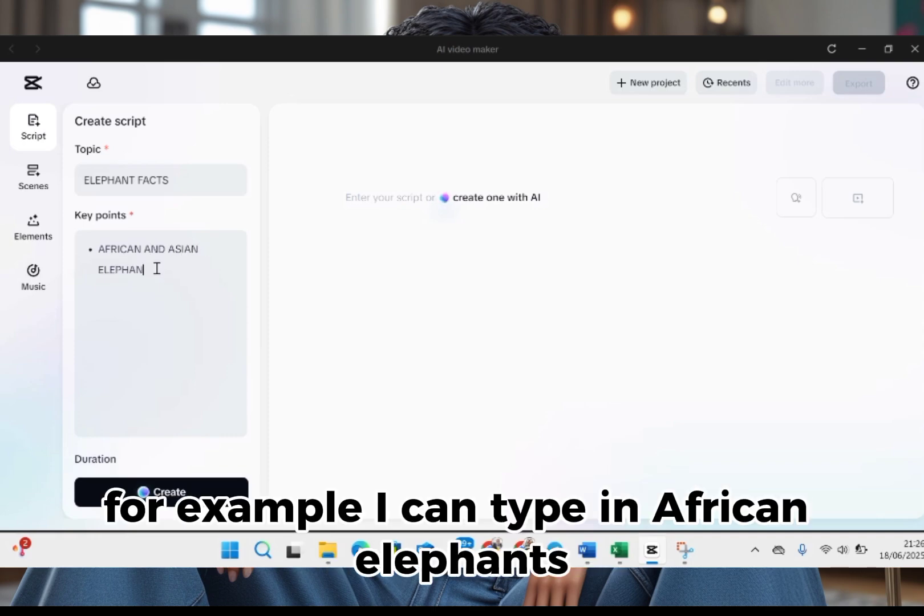
text(TS)
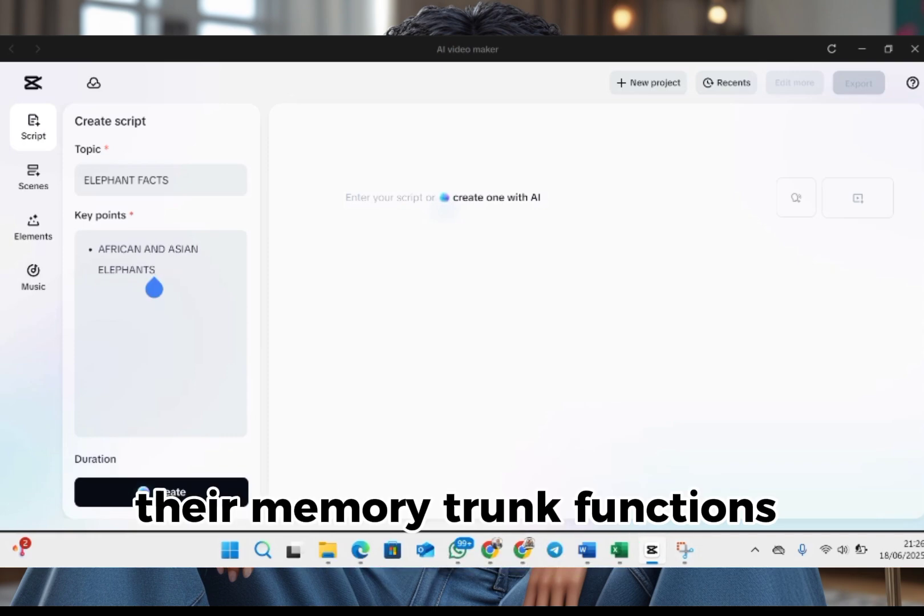
text( MEMORY, EMOTION)
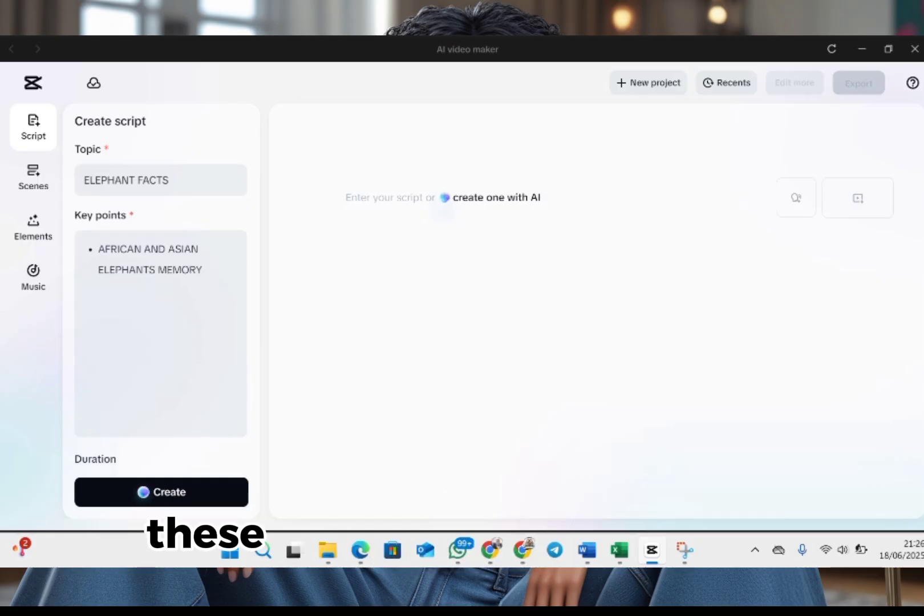
text(S)
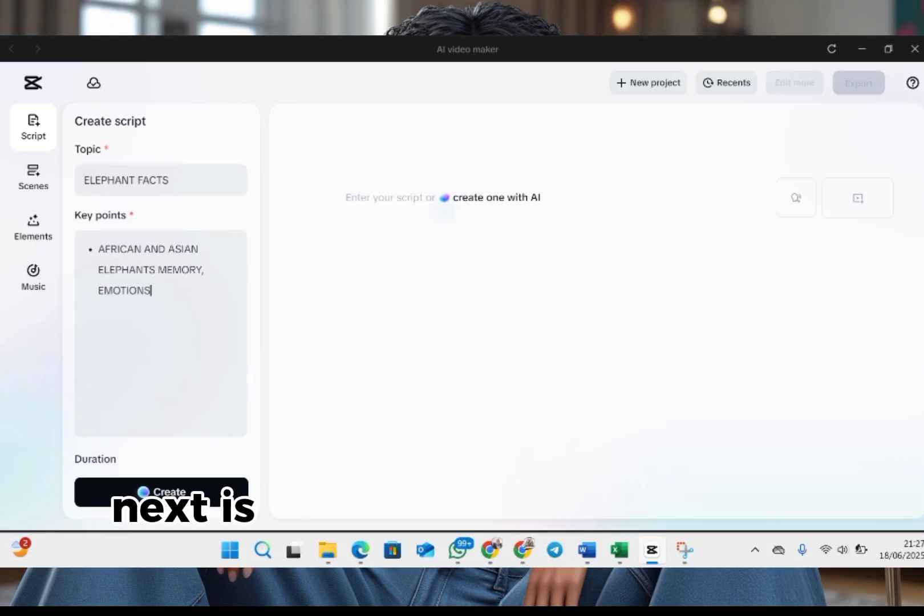
scroll(160, 303, down, 1)
scroll(160, 303, down, 2)
scroll(160, 302, down, 1)
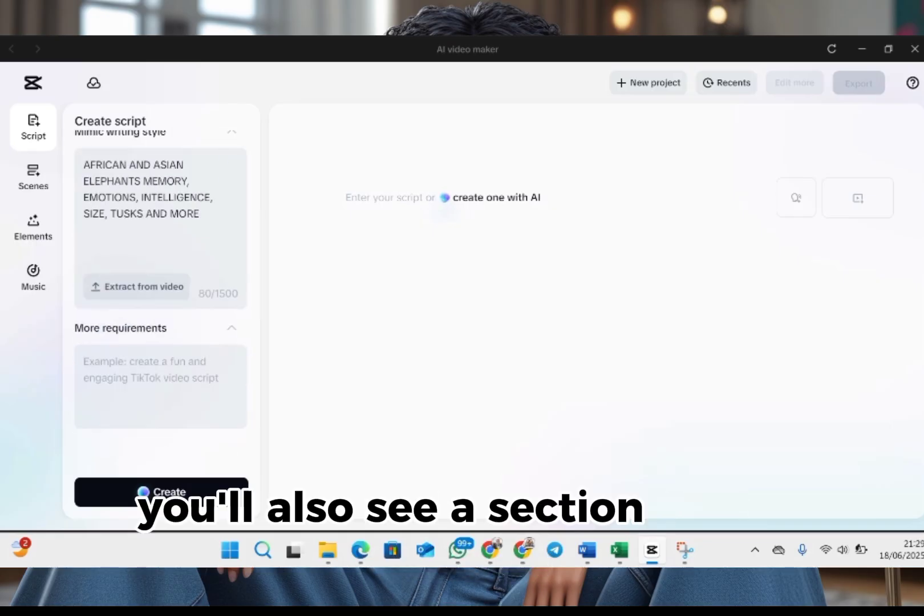
click(160, 386)
text(MAKE THE FIRST 10 SEC)
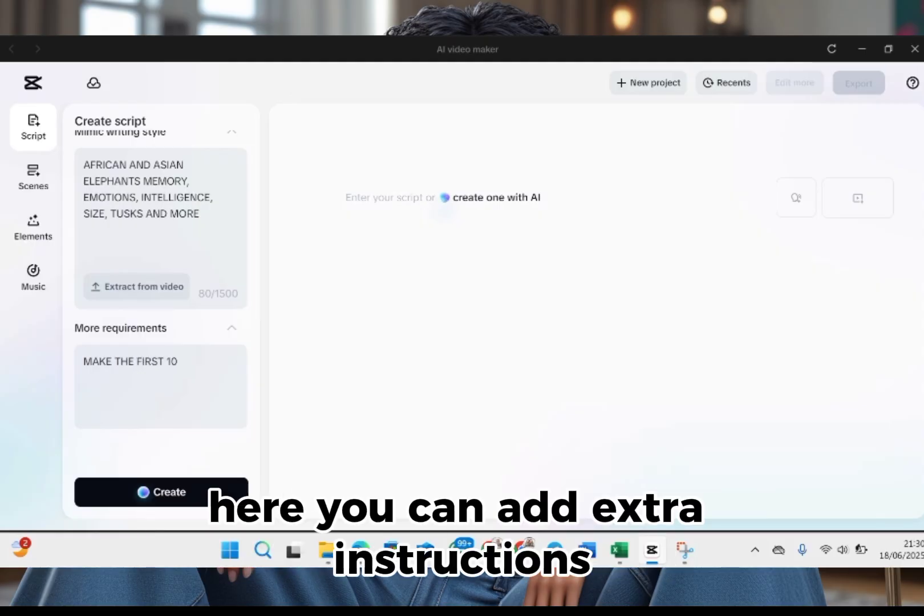
text(ONDS)
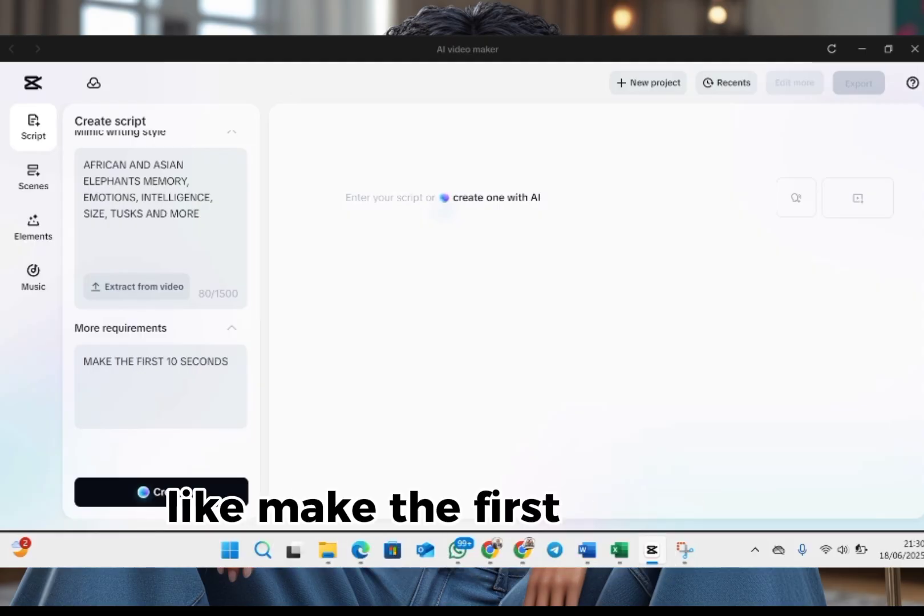
text( SUP)
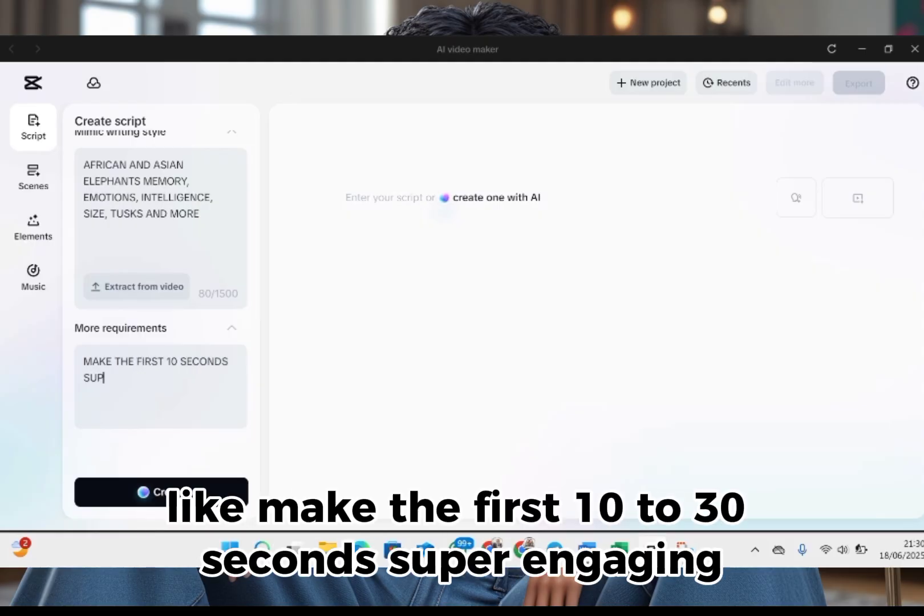
text(ER ENGAGING)
- Create the ELEPHANT FACTS script with the 'first 10 seconds super engaging' requirement
click(174, 493)
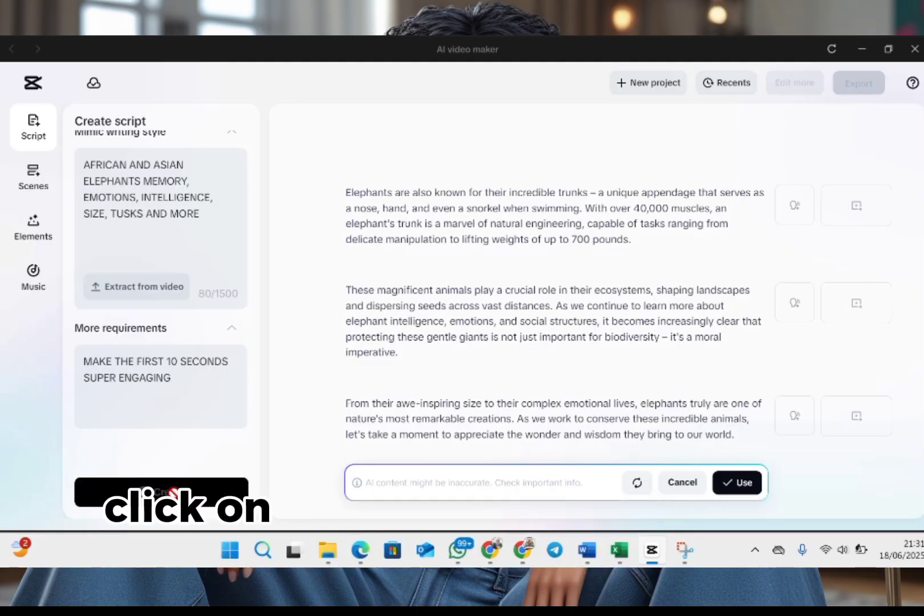
- Open Scenes and browse the voiceover voices to narrate every scene with Good Guy
click(32, 177)
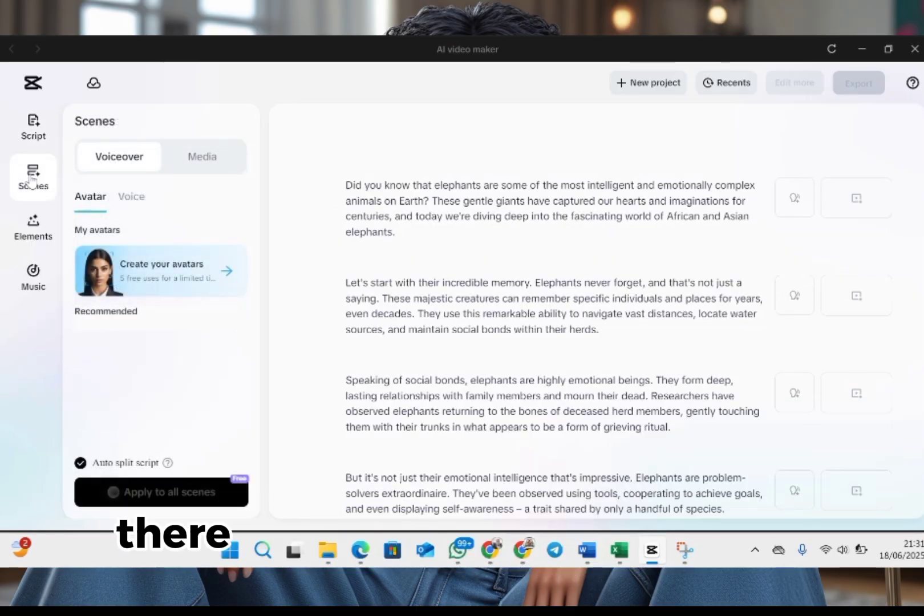
scroll(158, 288, down, 1)
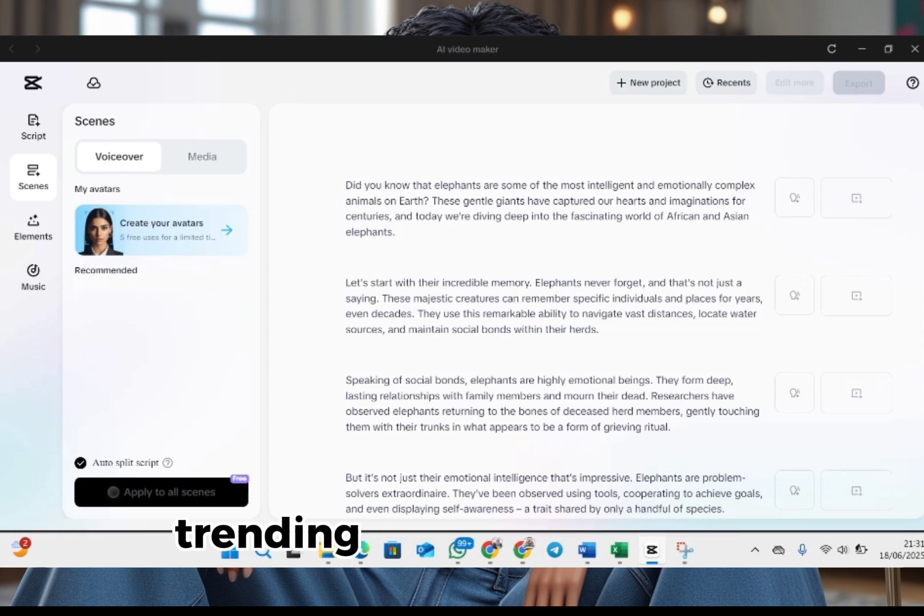
scroll(159, 288, up, 1)
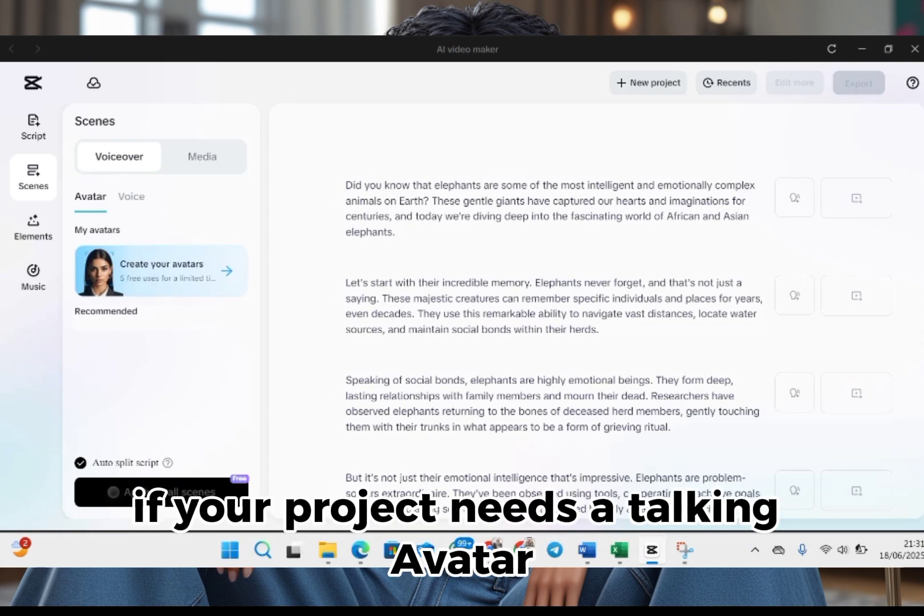
scroll(158, 289, down, 1)
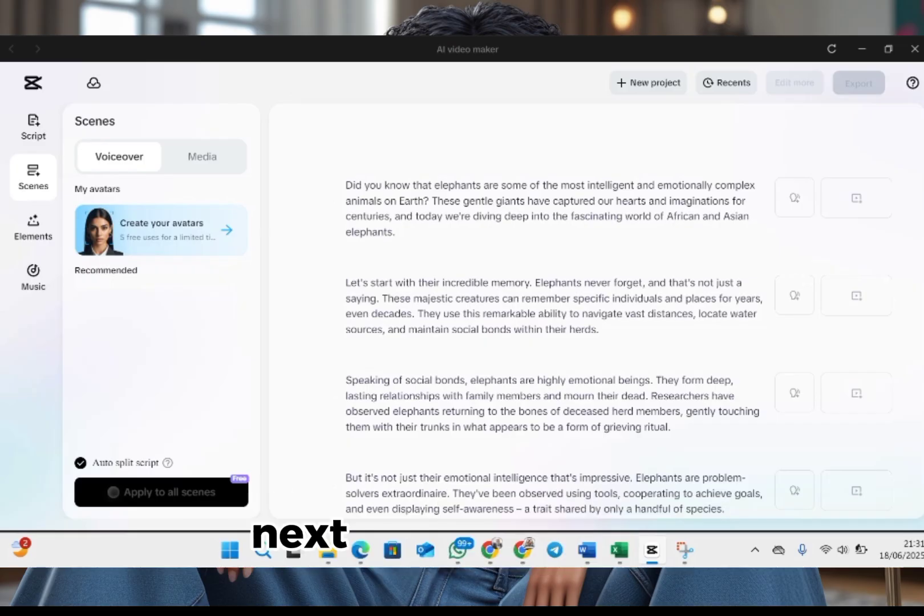
click(131, 196)
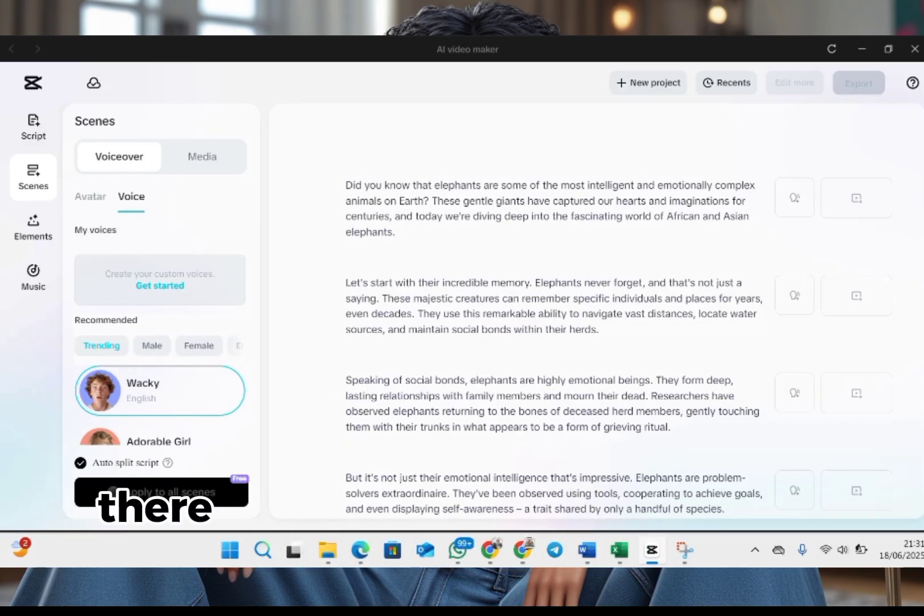
scroll(160, 335, down, 2)
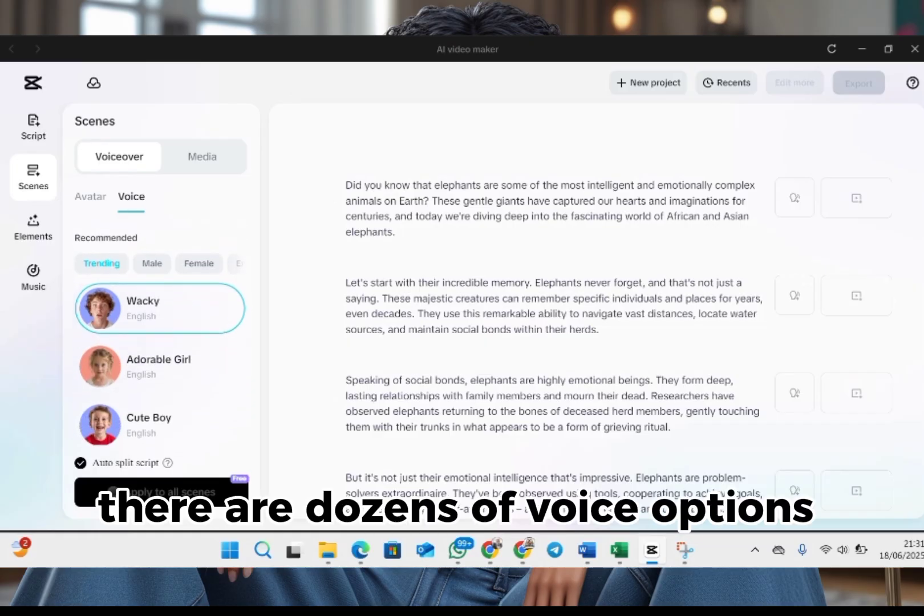
scroll(160, 360, down, 1)
scroll(160, 360, down, 2)
scroll(160, 361, down, 1)
scroll(161, 361, down, 1)
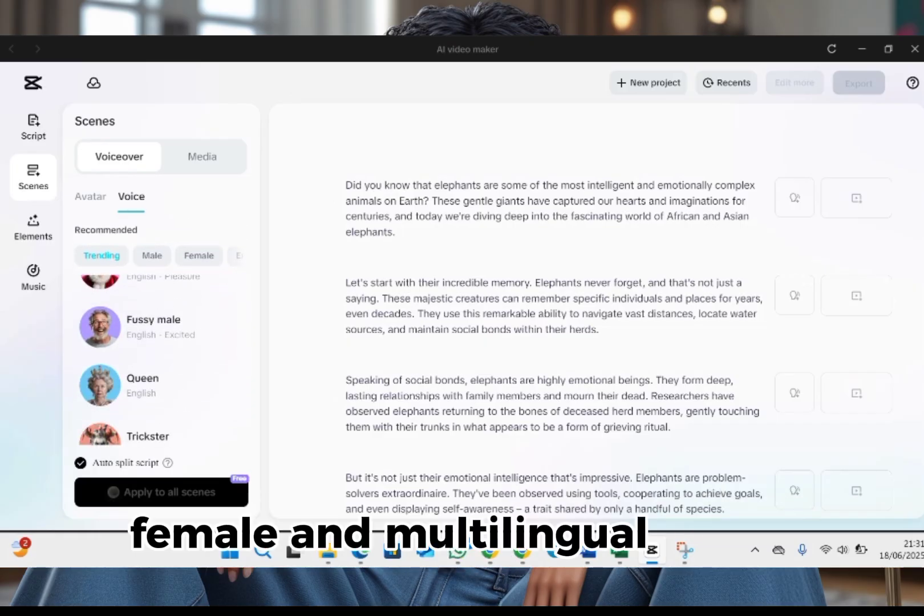
scroll(160, 360, down, 1)
scroll(160, 360, down, 1)
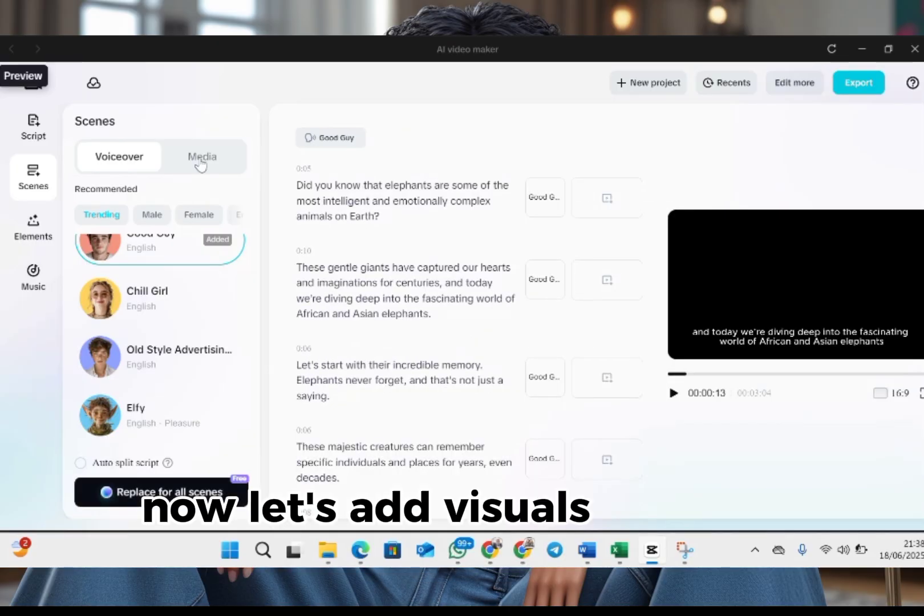
- Switch to the Scenes Media options and explore Generate AI media for elephant visuals
click(202, 166)
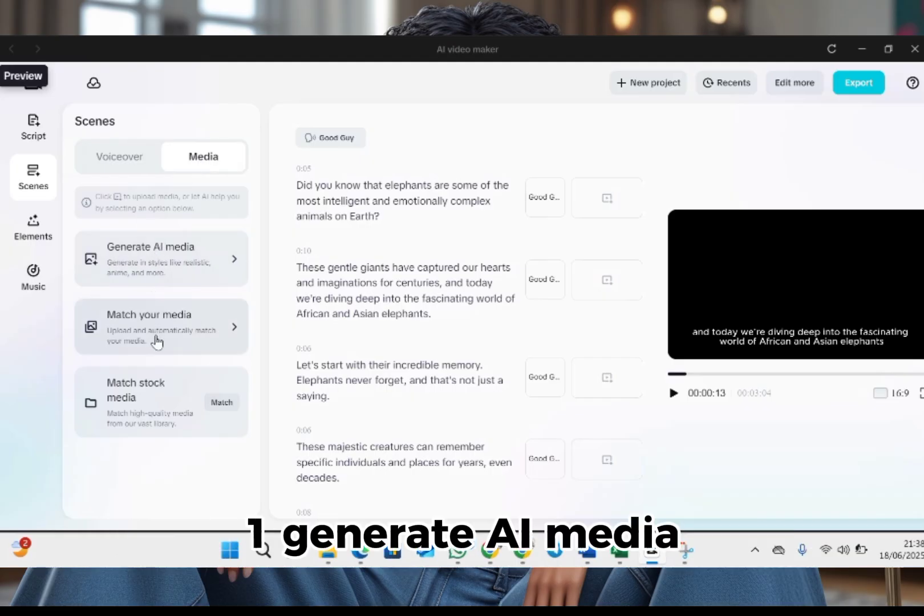
click(165, 256)
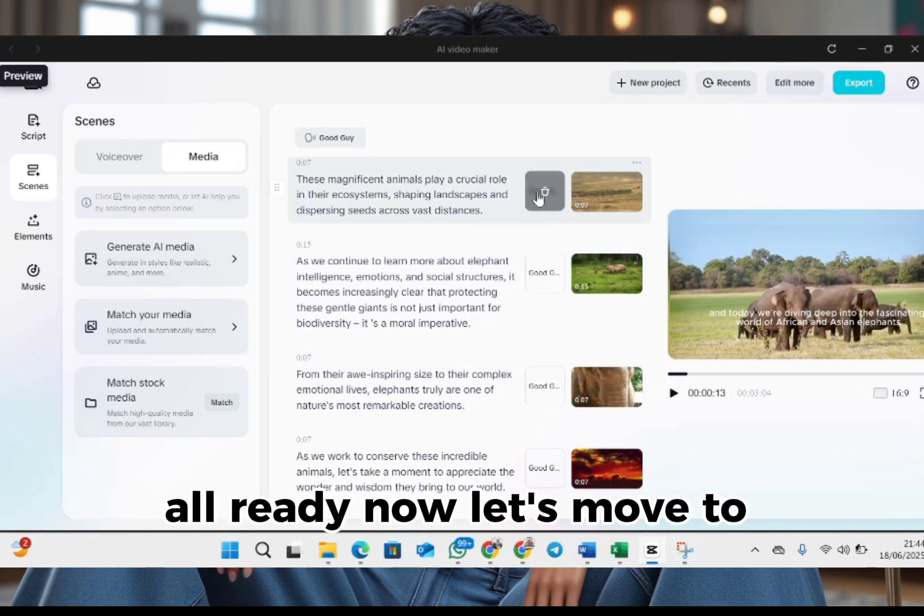
- Open Elements to browse the caption template grid
click(25, 230)
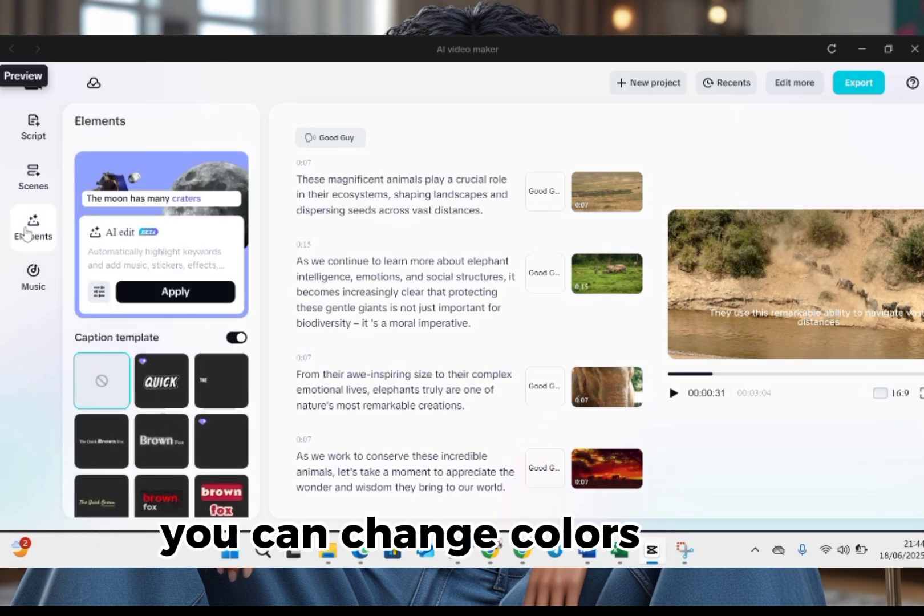
scroll(161, 325, down, 1)
scroll(161, 325, down, 3)
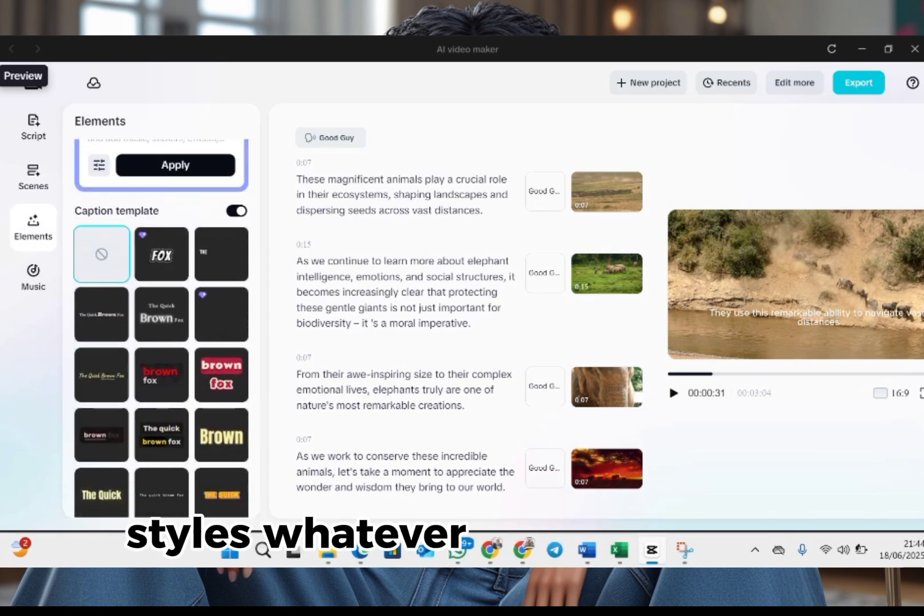
scroll(161, 324, down, 2)
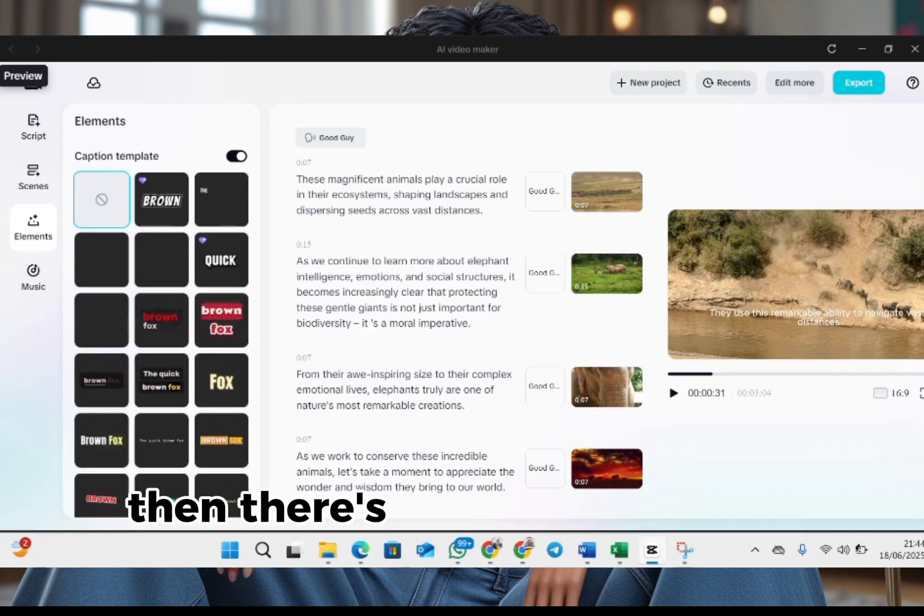
- Browse the Music library, opening the Pop category and returning to all tracks
click(33, 278)
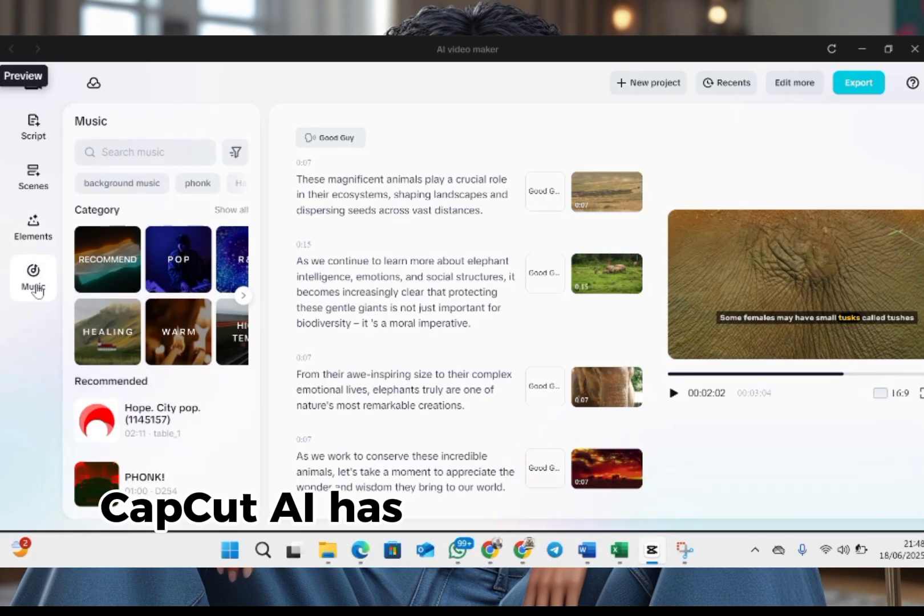
scroll(162, 346, down, 1)
scroll(162, 347, down, 1)
scroll(162, 346, down, 3)
scroll(162, 346, down, 1)
scroll(162, 346, down, 3)
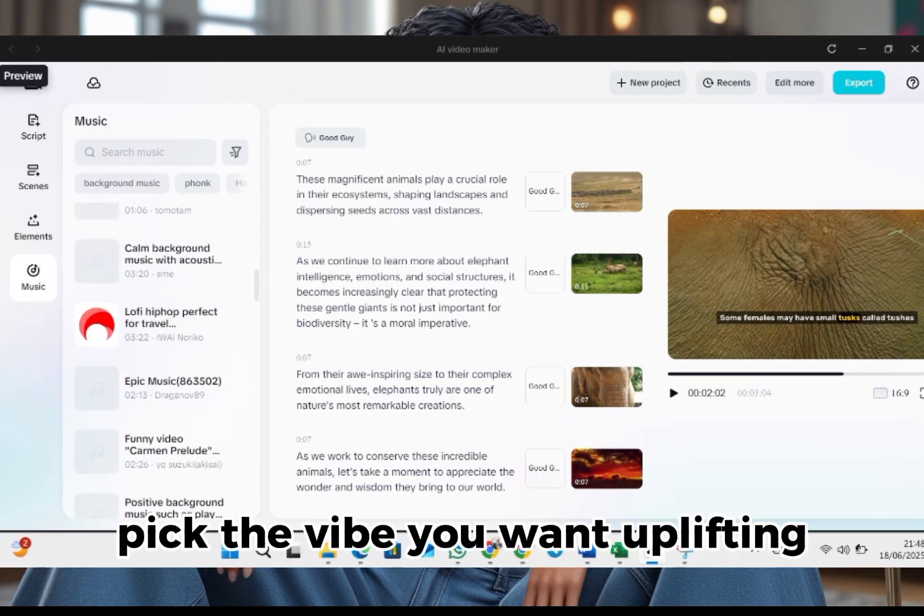
scroll(162, 346, down, 1)
scroll(163, 346, down, 1)
scroll(162, 346, down, 3)
scroll(163, 361, down, 3)
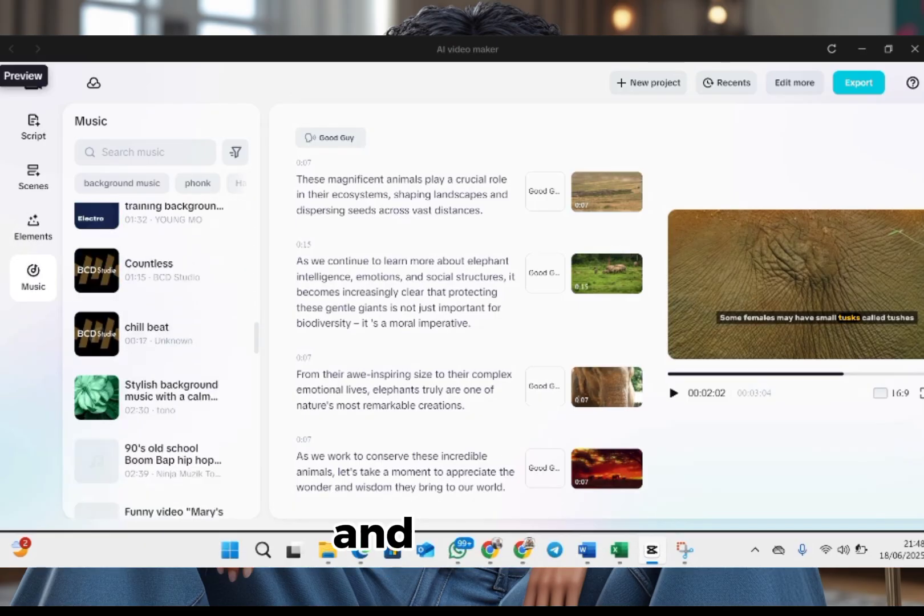
scroll(162, 360, down, 3)
scroll(163, 361, down, 2)
scroll(163, 360, down, 1)
scroll(163, 346, up, 1)
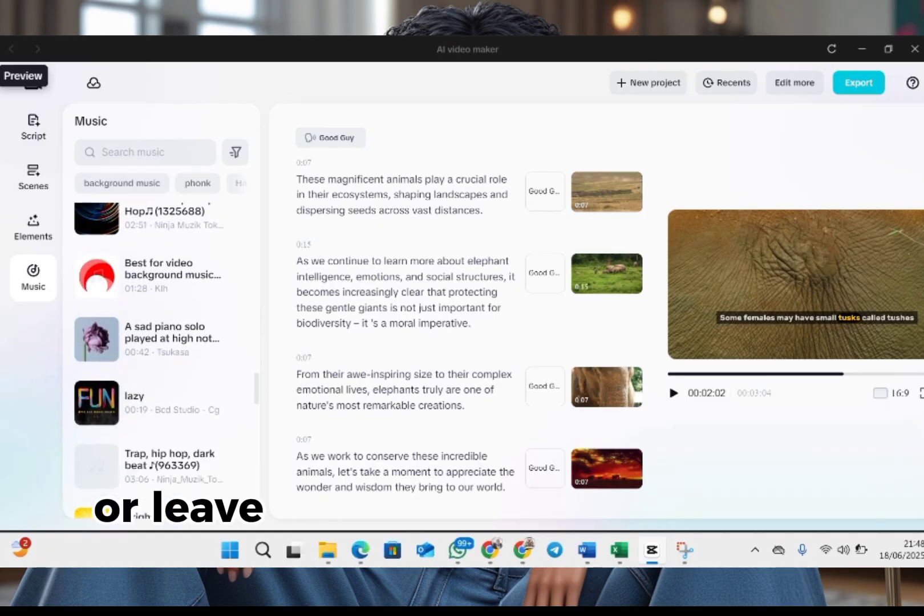
scroll(163, 346, up, 1)
scroll(163, 346, up, 2)
scroll(162, 346, up, 3)
scroll(162, 346, up, 2)
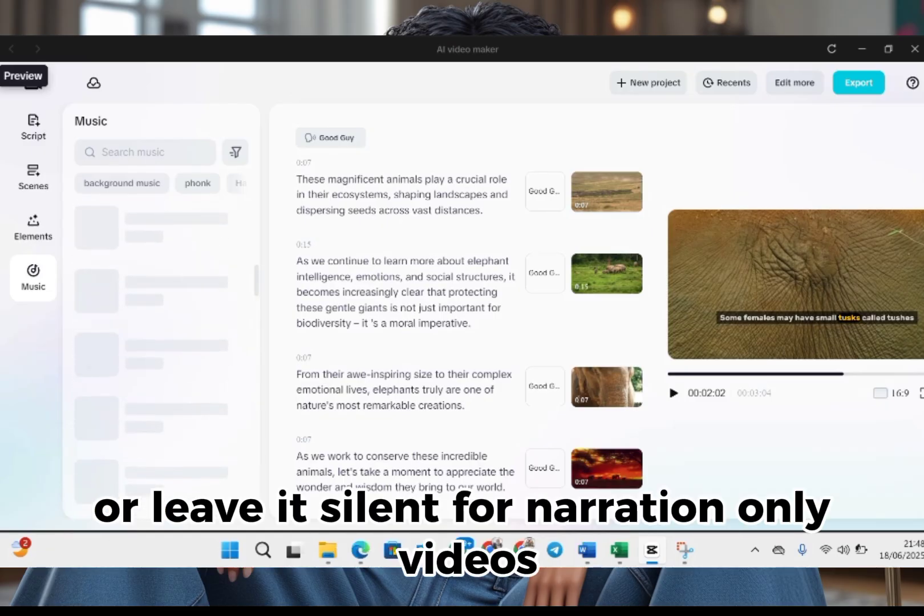
scroll(162, 346, up, 3)
click(179, 259)
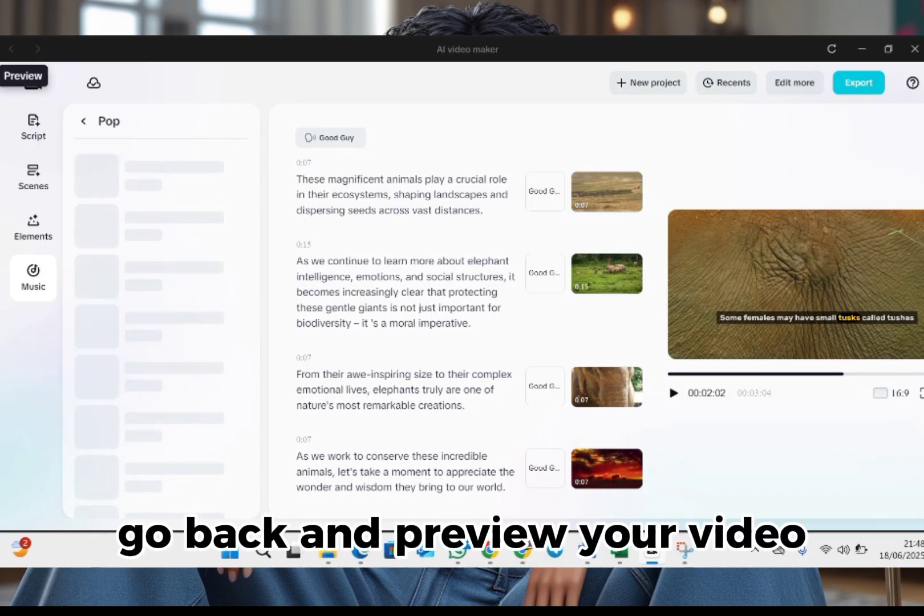
click(84, 121)
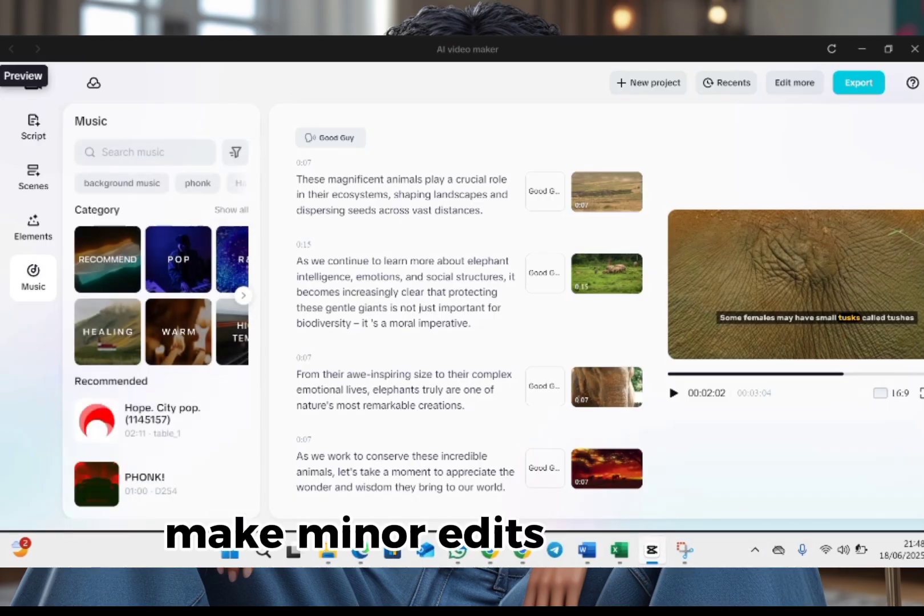
scroll(162, 365, down, 2)
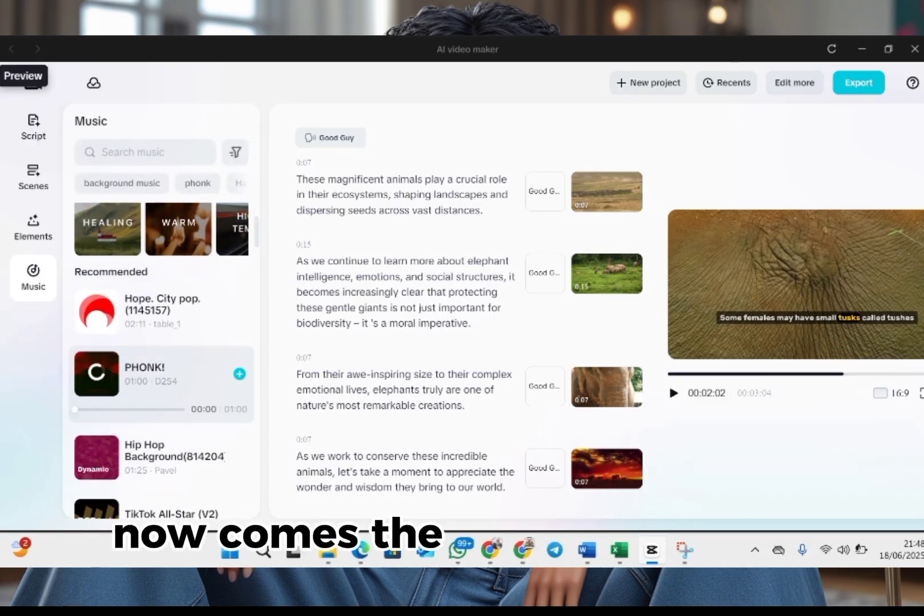
scroll(163, 364, down, 3)
- Open the export settings for ELEPHANT FACTS and list the available resolutions
click(870, 84)
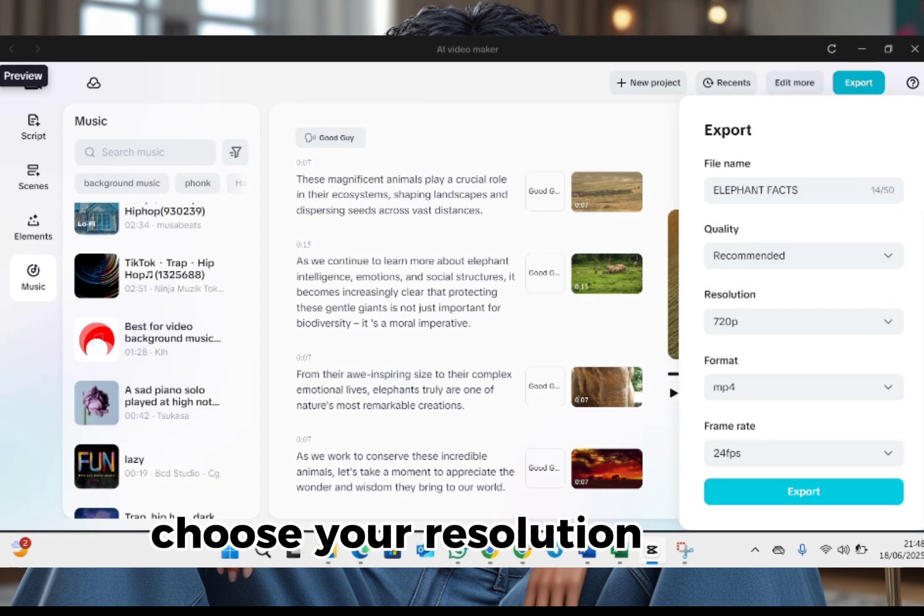
click(803, 321)
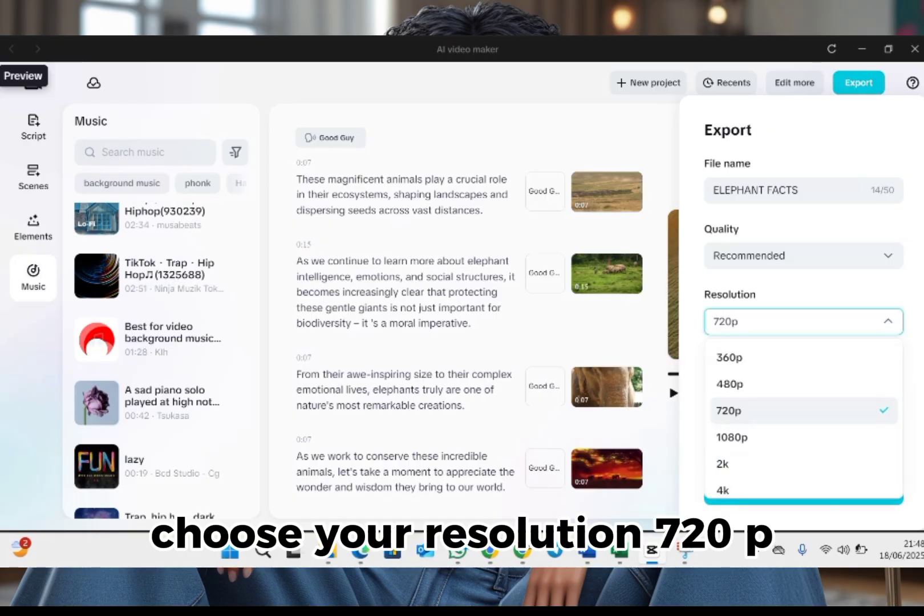
scroll(803, 417, down, 1)
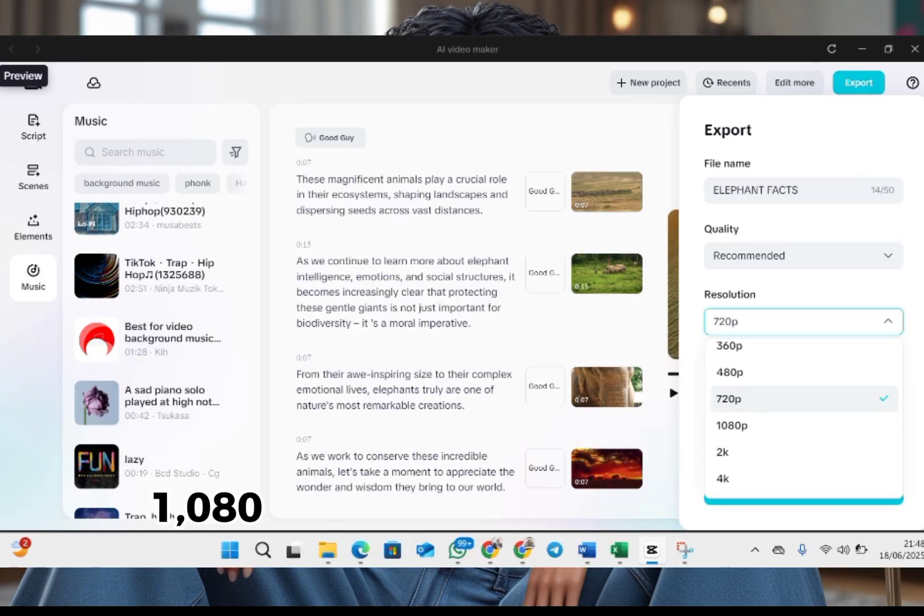